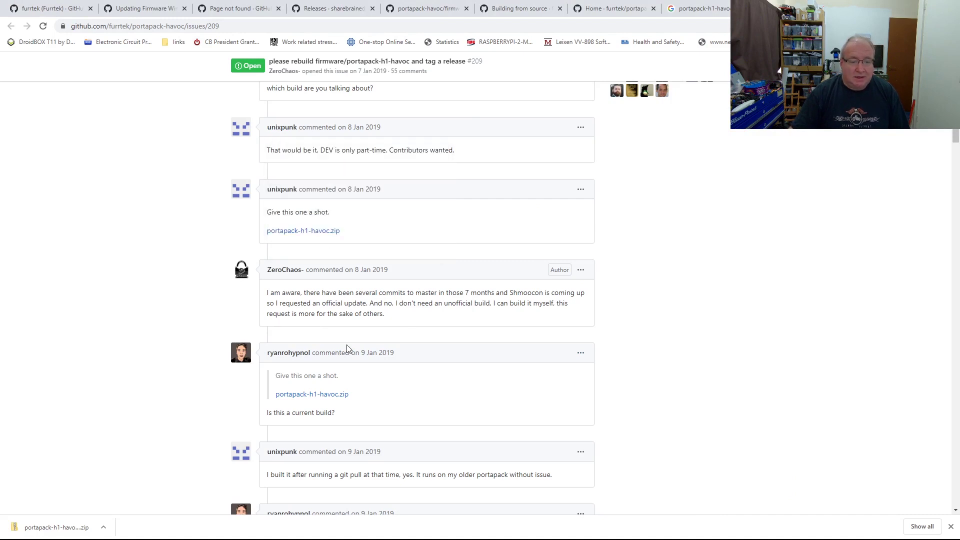
pyautogui.scroll(-1, 327, 335)
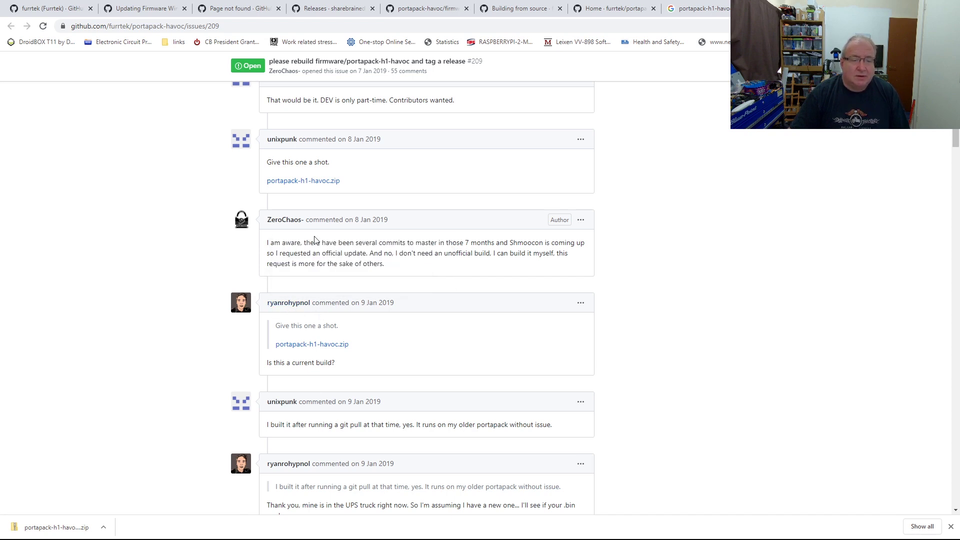
pyautogui.scroll(1, 295, 205)
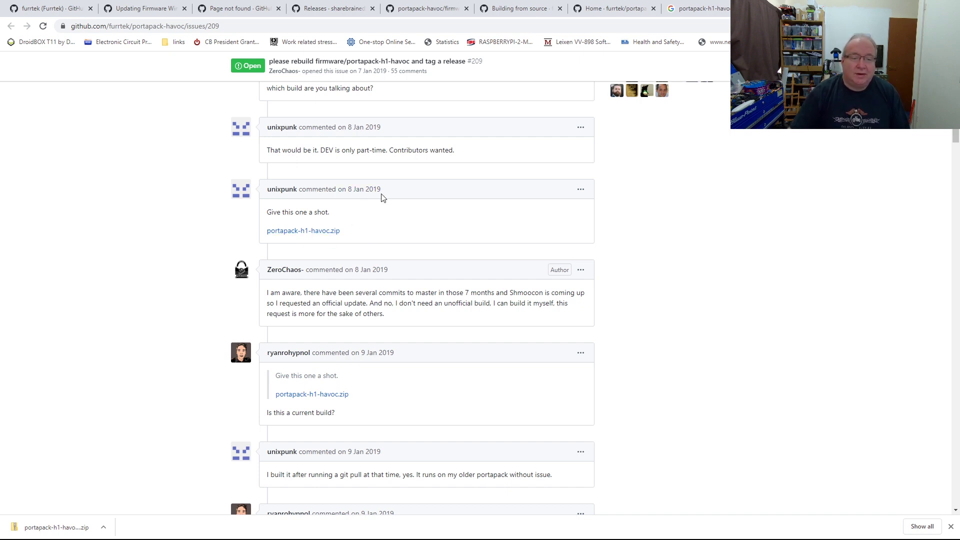
pyautogui.scroll(10, 375, 196)
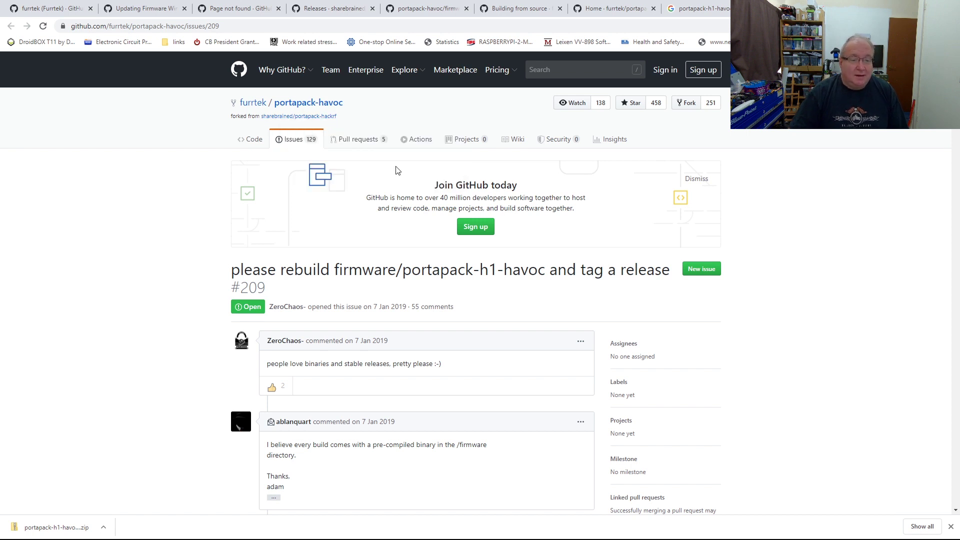
pyautogui.scroll(-3, 396, 170)
pyautogui.scroll(-3, 397, 170)
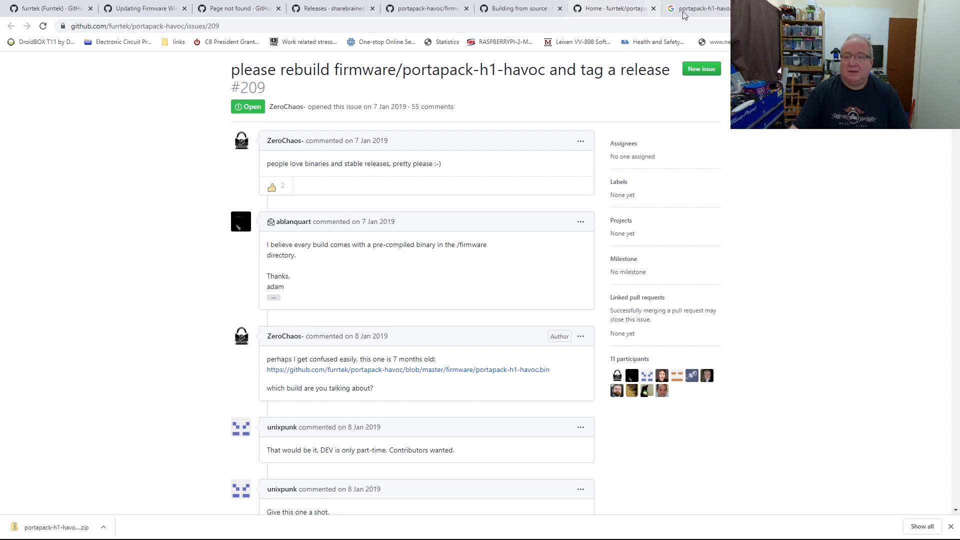
# Step: Go from the portapack-havoc wiki Home tab to the 'Building from source' wiki page
pyautogui.click(606, 9)
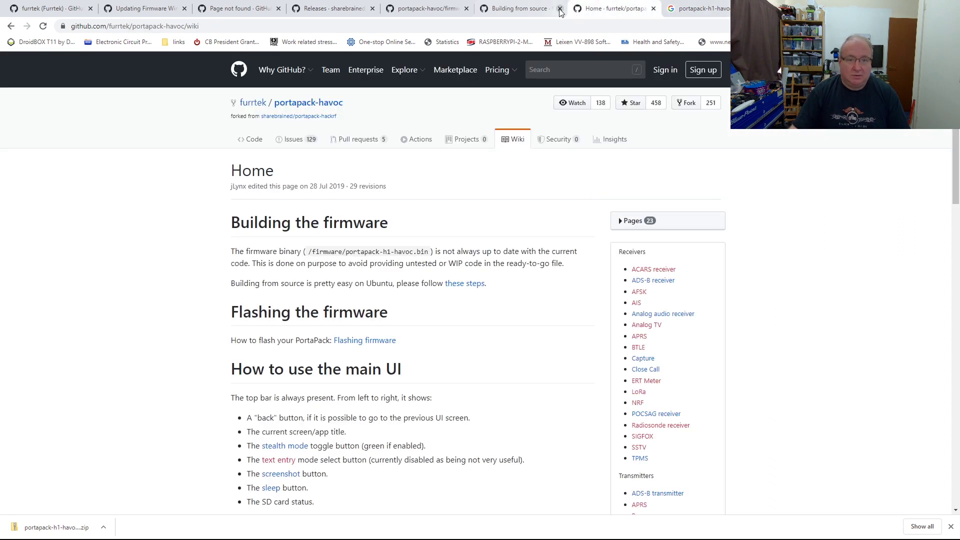
pyautogui.click(517, 9)
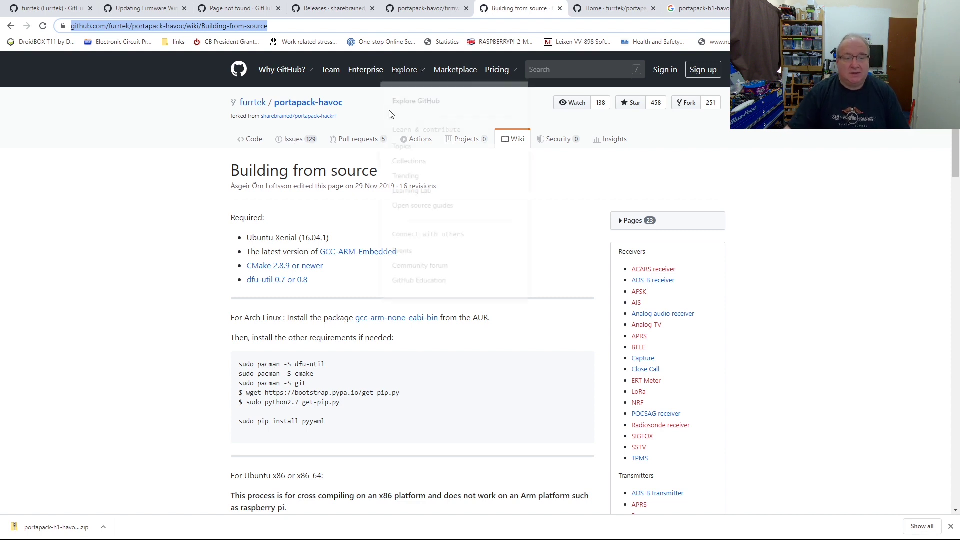
pyautogui.scroll(-4, 381, 107)
pyautogui.scroll(-1, 371, 115)
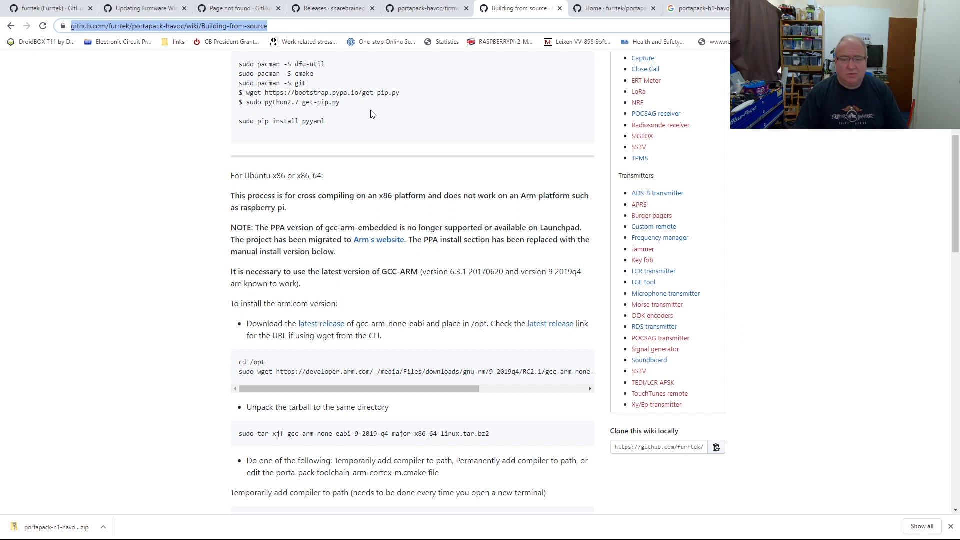
pyautogui.scroll(4, 370, 114)
pyautogui.scroll(3, 360, 123)
pyautogui.scroll(1, 349, 134)
pyautogui.scroll(-2, 349, 134)
pyautogui.scroll(1, 377, 126)
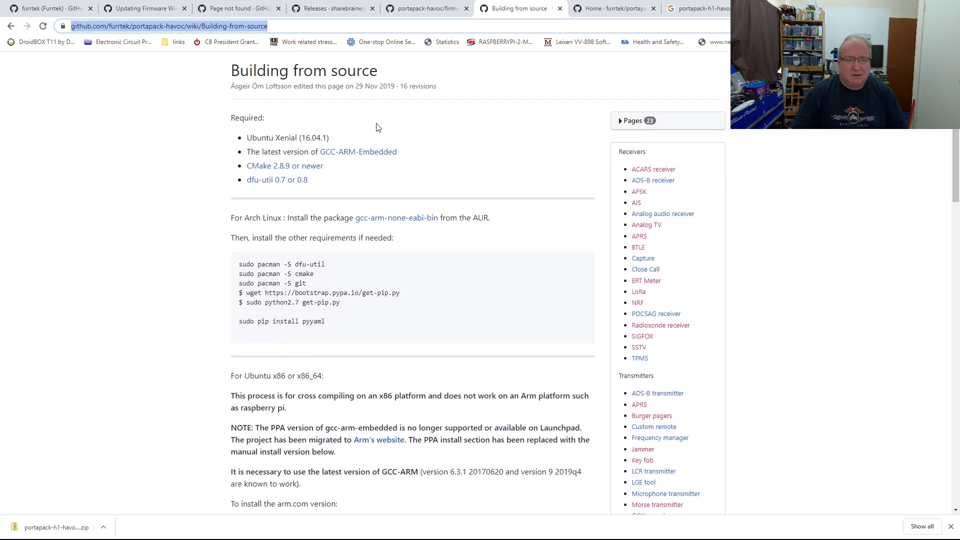
pyautogui.scroll(3, 338, 150)
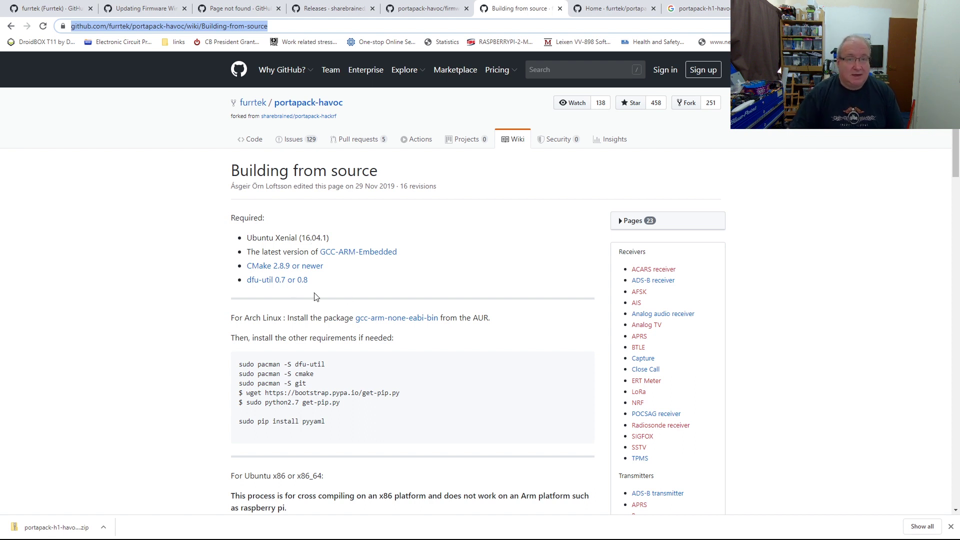
pyautogui.scroll(-2, 353, 276)
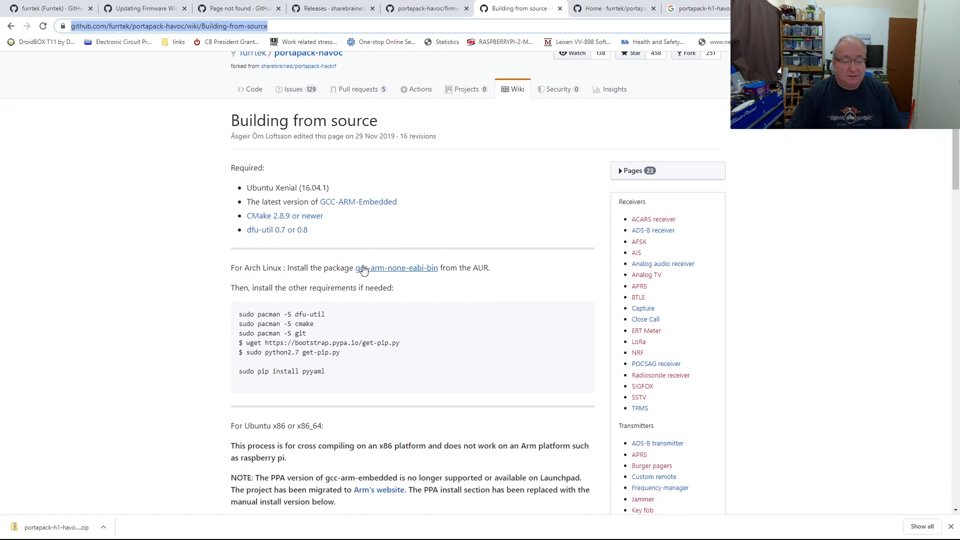
pyautogui.scroll(-2, 360, 270)
pyautogui.scroll(-1, 361, 270)
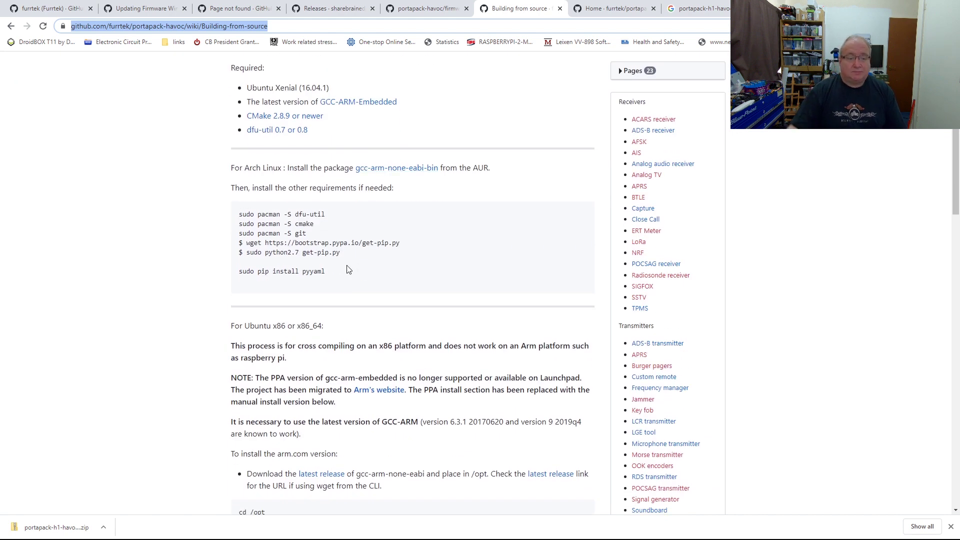
pyautogui.scroll(-1, 347, 263)
pyautogui.scroll(-1, 347, 263)
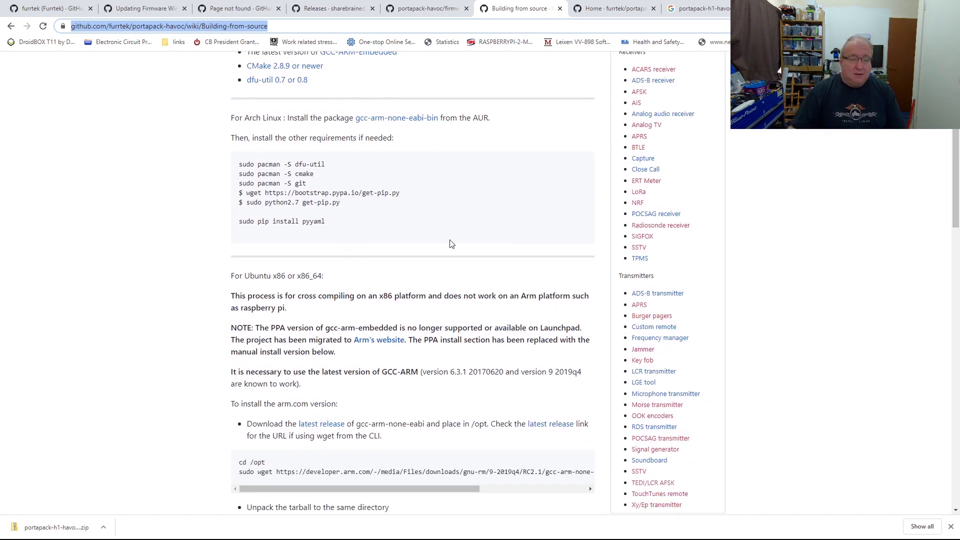
pyautogui.scroll(-2, 470, 236)
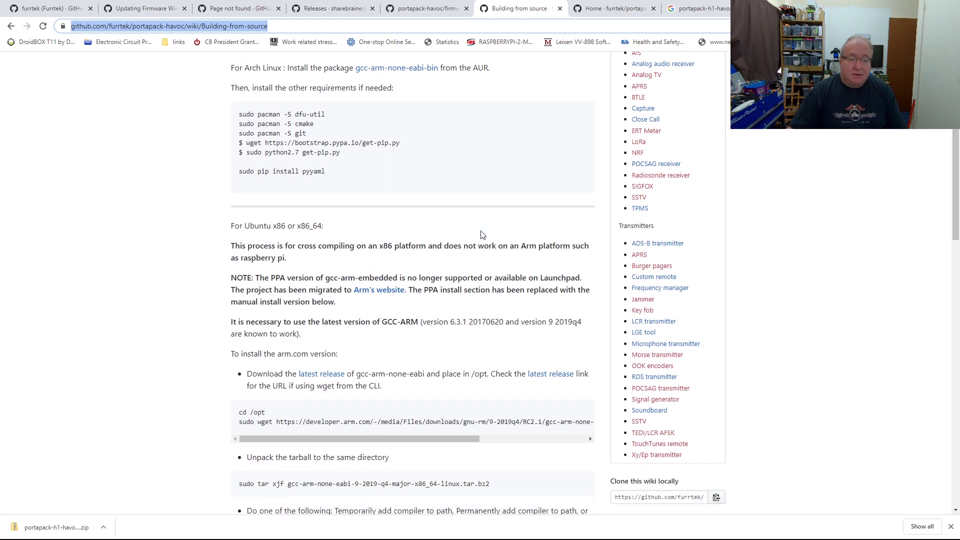
pyautogui.scroll(-2, 469, 225)
pyautogui.scroll(-3, 469, 197)
pyautogui.scroll(-3, 443, 191)
pyautogui.scroll(-2, 420, 187)
pyautogui.scroll(-2, 416, 188)
pyautogui.scroll(-3, 414, 188)
pyautogui.scroll(-2, 414, 188)
pyautogui.scroll(-2, 415, 188)
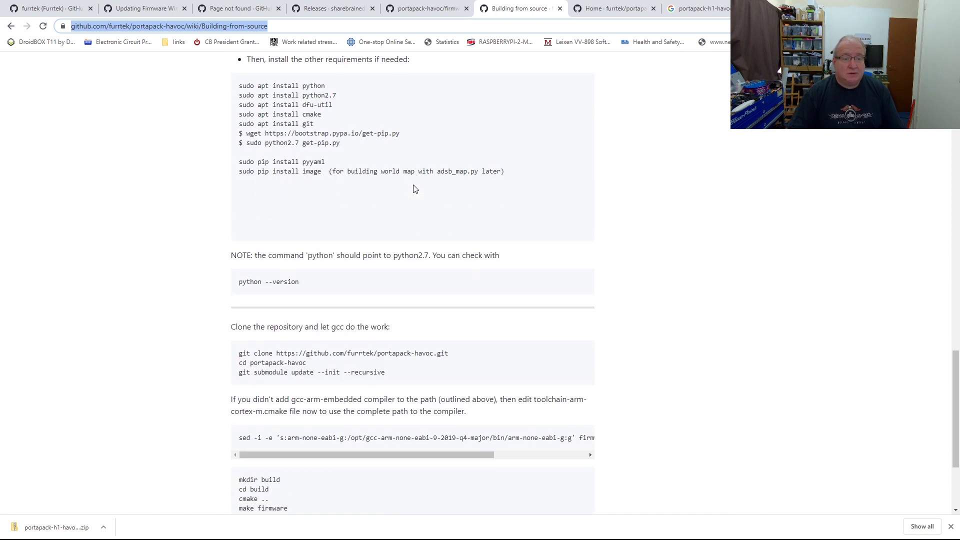
pyautogui.scroll(-2, 414, 188)
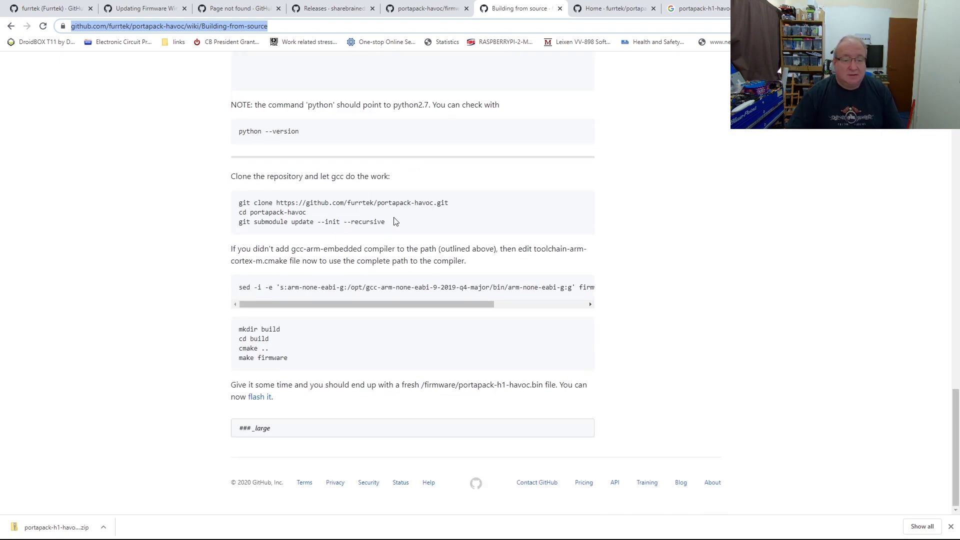
pyautogui.scroll(1, 395, 320)
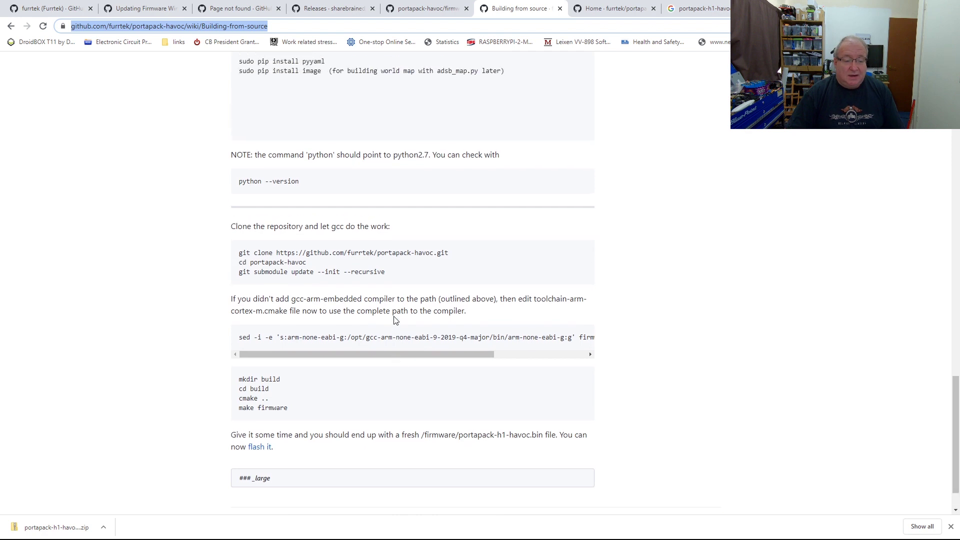
pyautogui.scroll(4, 394, 320)
pyautogui.scroll(4, 395, 321)
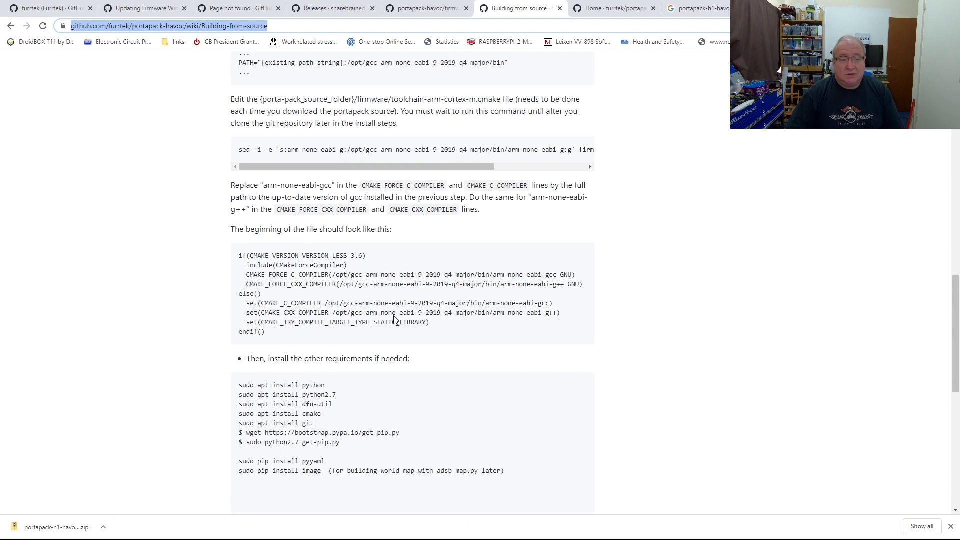
pyautogui.scroll(3, 394, 316)
pyautogui.scroll(-2, 394, 316)
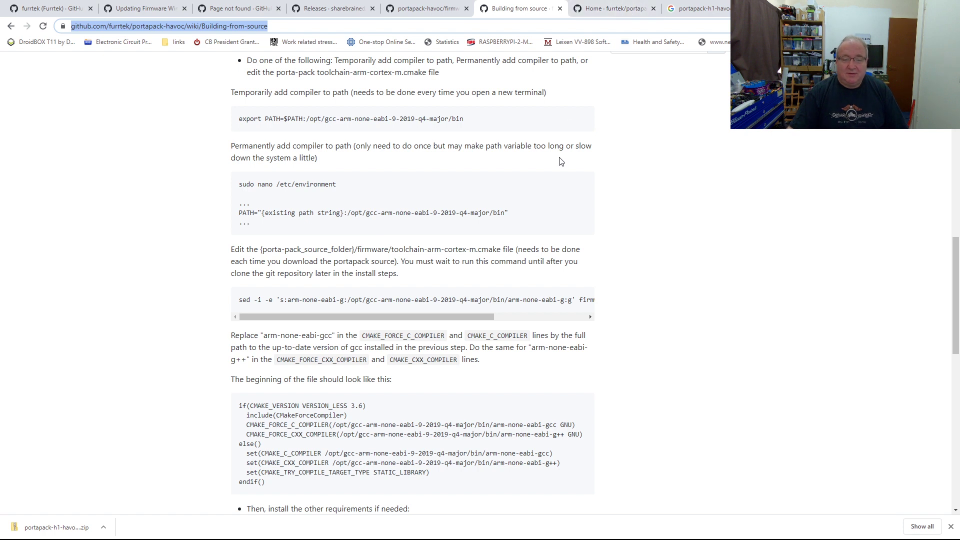
pyautogui.scroll(5, 557, 158)
pyautogui.scroll(5, 557, 158)
pyautogui.scroll(5, 557, 158)
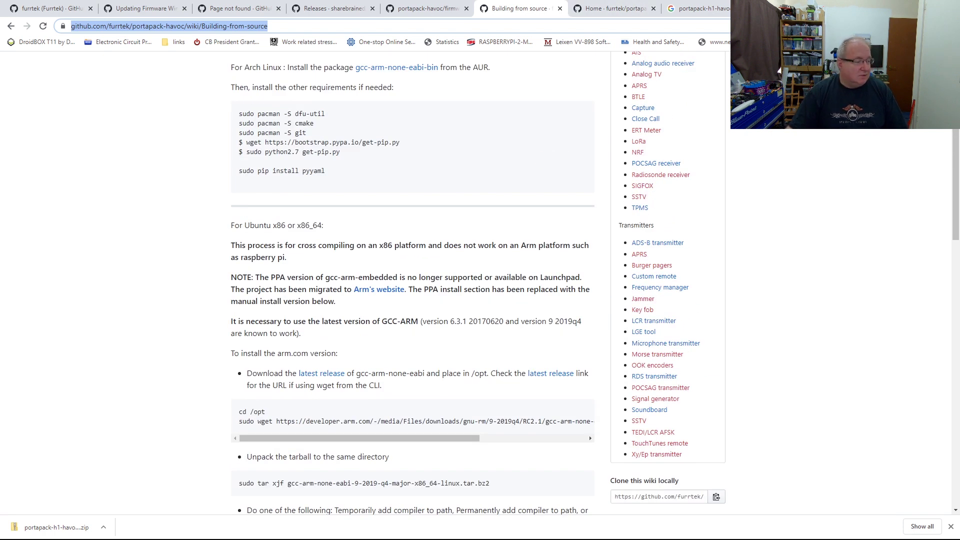
# Step: Switch back to the issue #209 tab with the firmware rebuild discussion
pyautogui.hotkey('ctrl', 'shift', 'Tab')
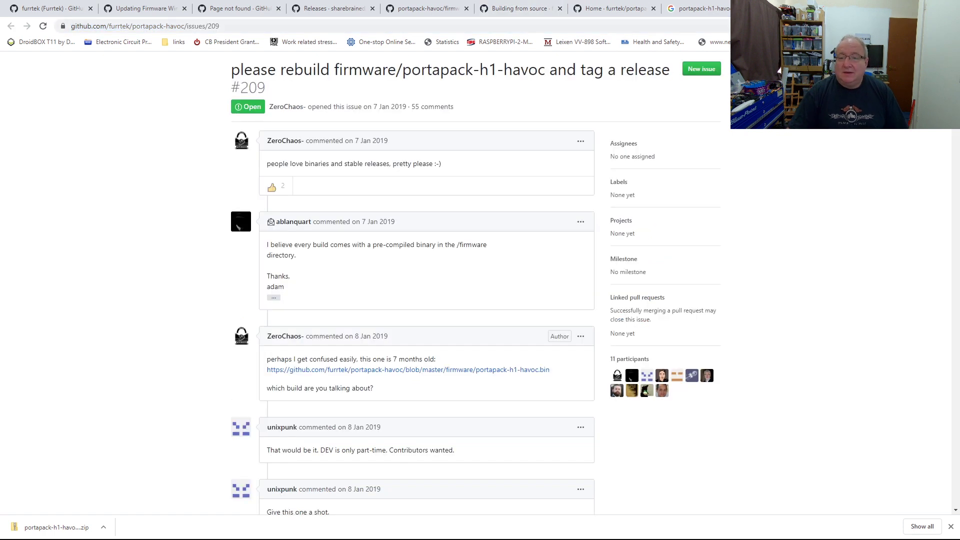
pyautogui.scroll(-2, 360, 300)
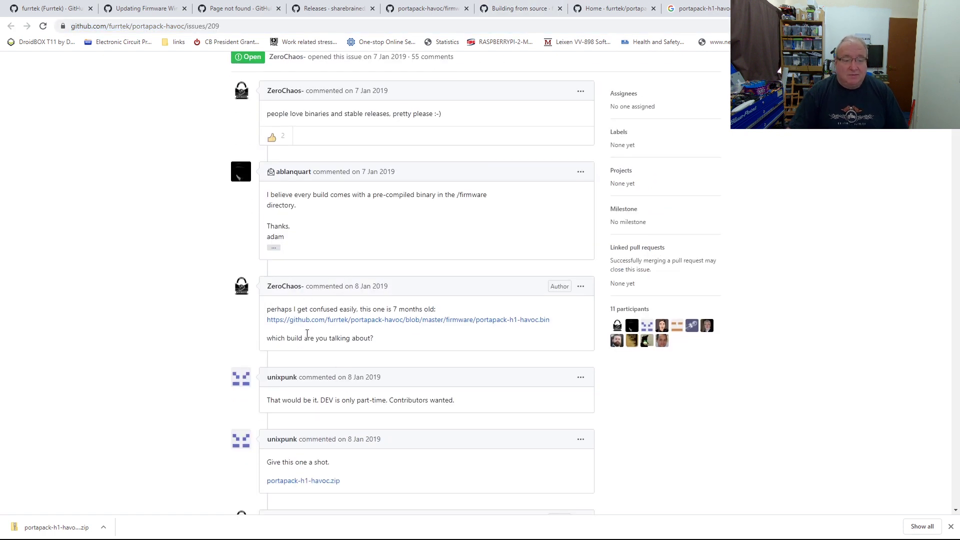
pyautogui.scroll(2, 311, 232)
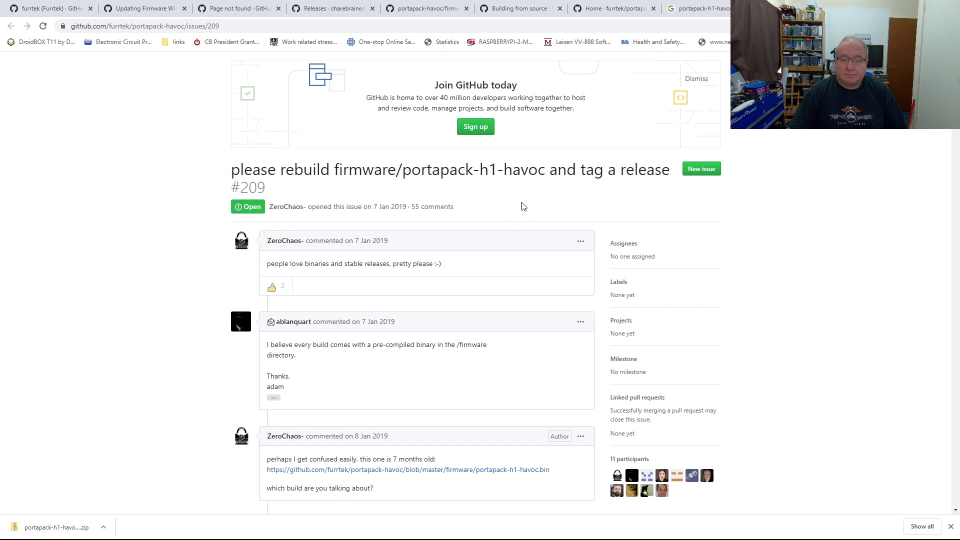